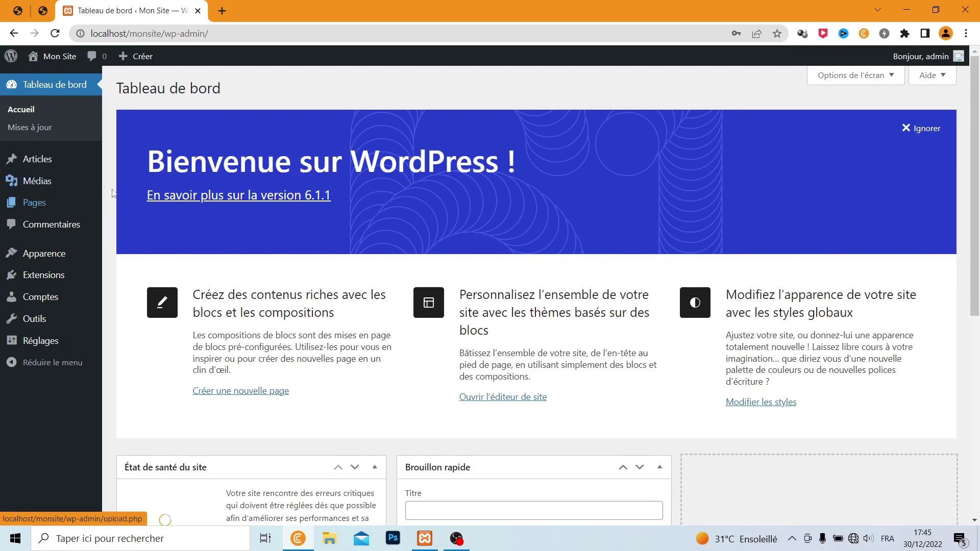
Open the list of all pages and view the published "Page d'exemple" in a new browser tab.
click(147, 205)
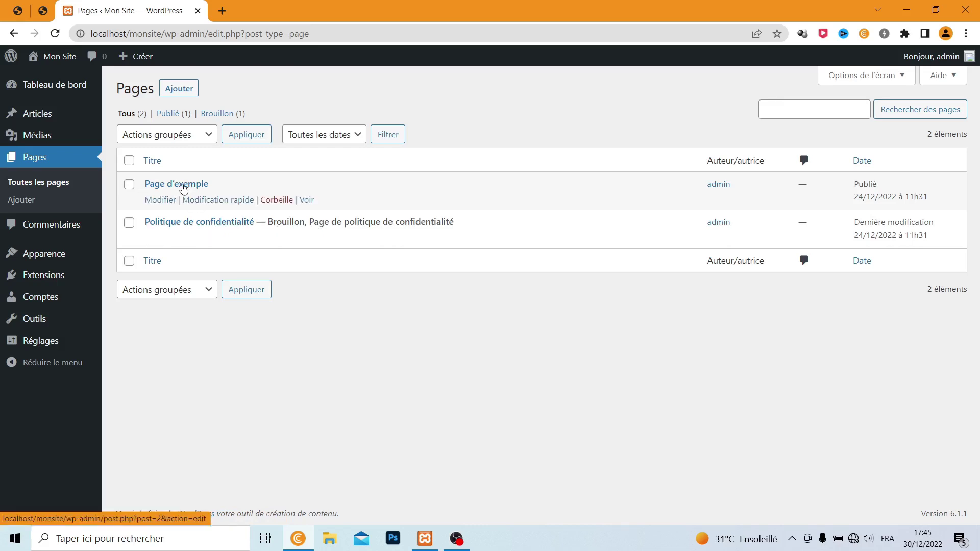
right_click(306, 201)
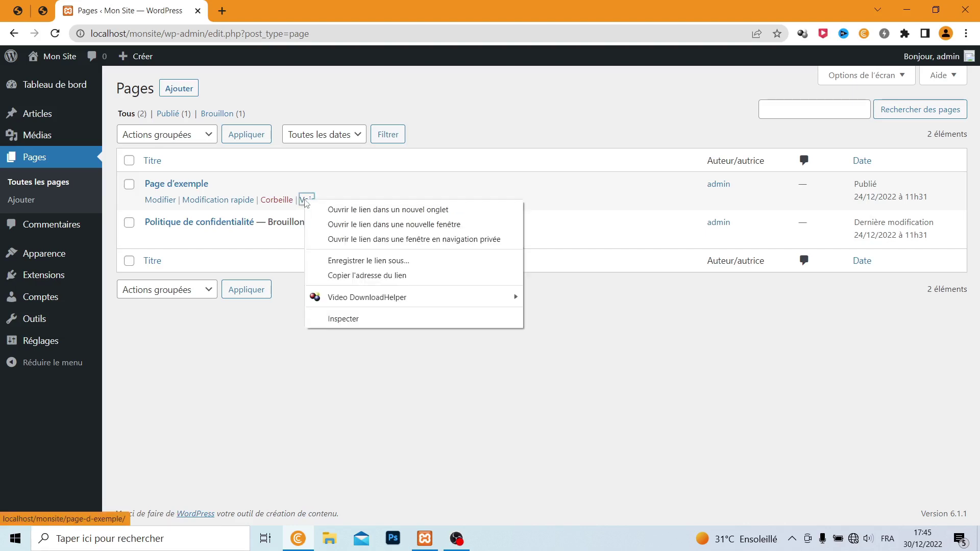
click(352, 210)
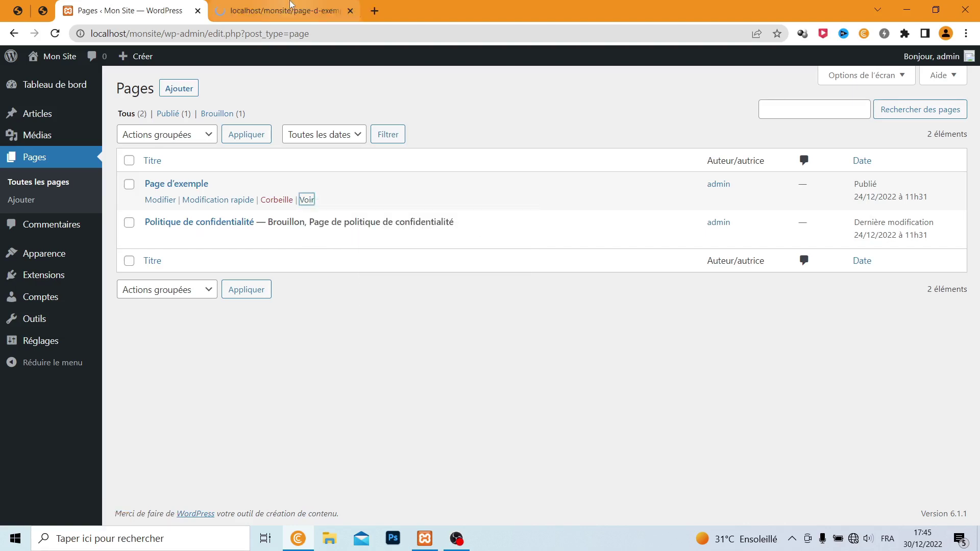
click(290, 8)
scroll(312, 235, down, 6)
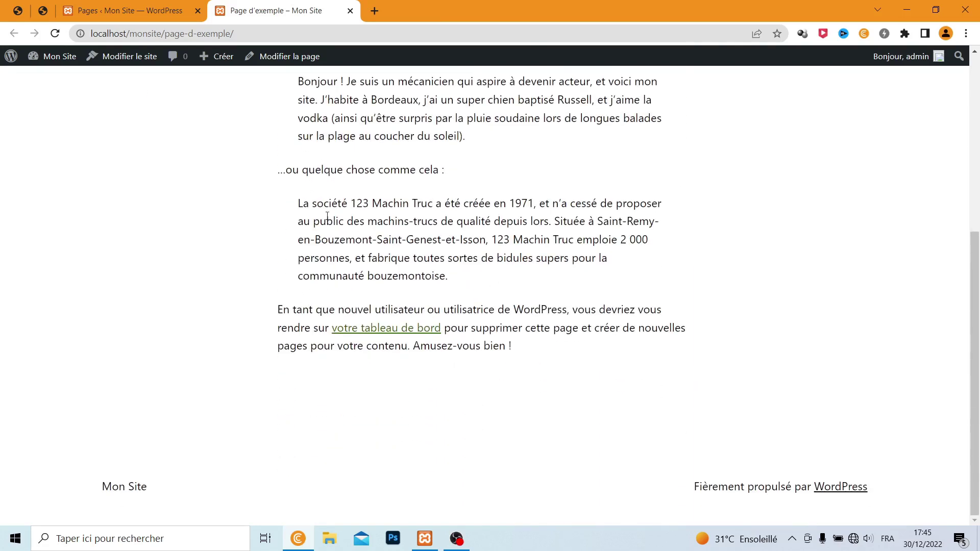
scroll(328, 304, up, 6)
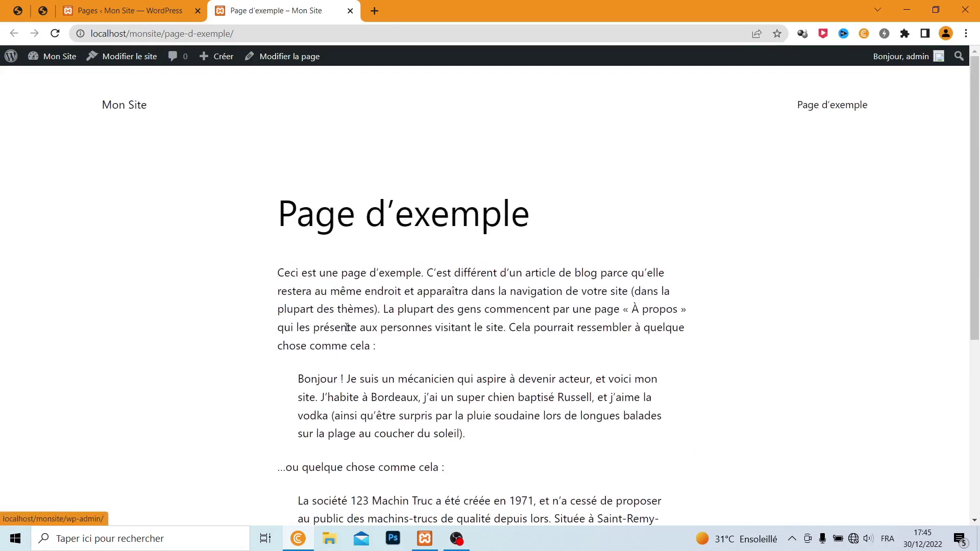
Preview the draft "Politique de confidentialité" page in a new browser tab, look through its content and close the preview.
click(174, 9)
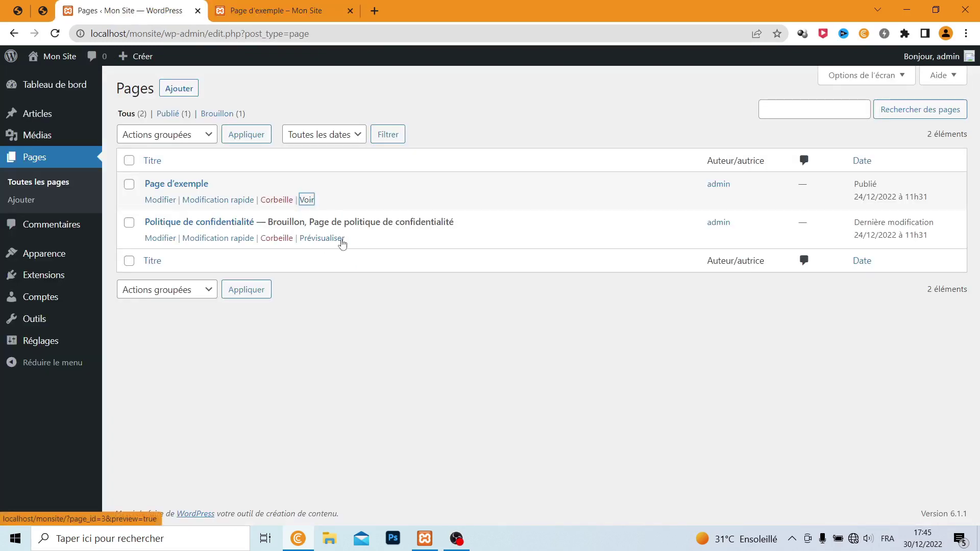
right_click(330, 238)
click(357, 247)
click(421, 9)
scroll(450, 293, down, 10)
scroll(451, 295, down, 20)
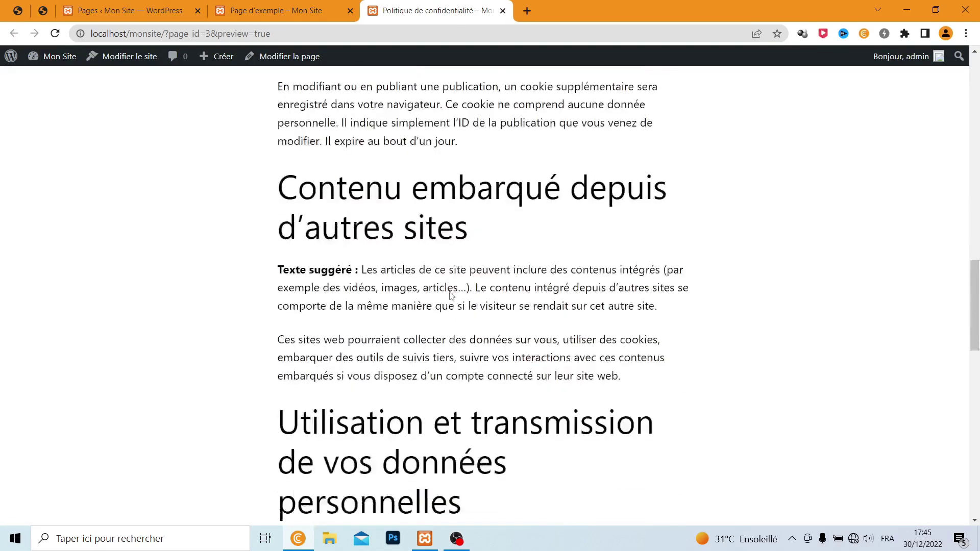
scroll(450, 292, up, 5)
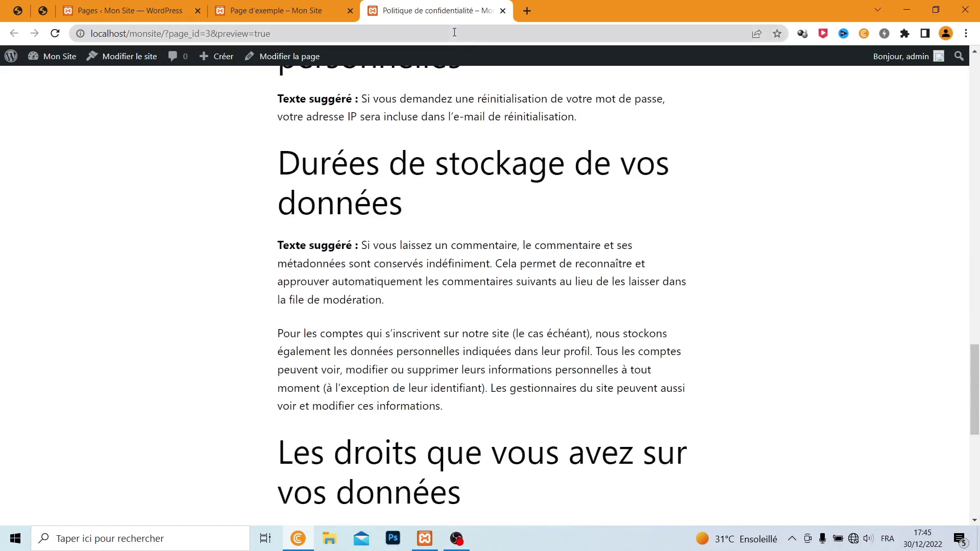
click(502, 11)
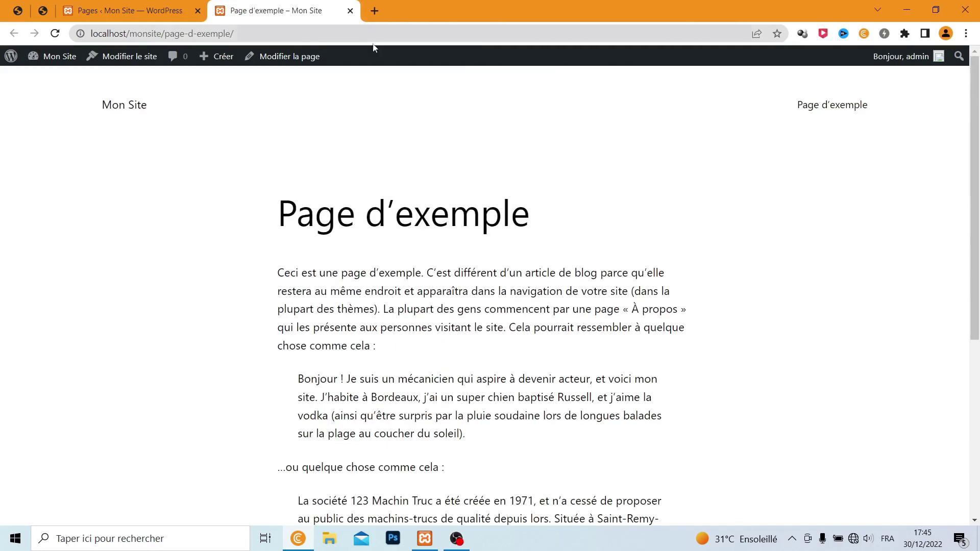
View the site's home page and examine which content types can be created from the front end.
click(108, 111)
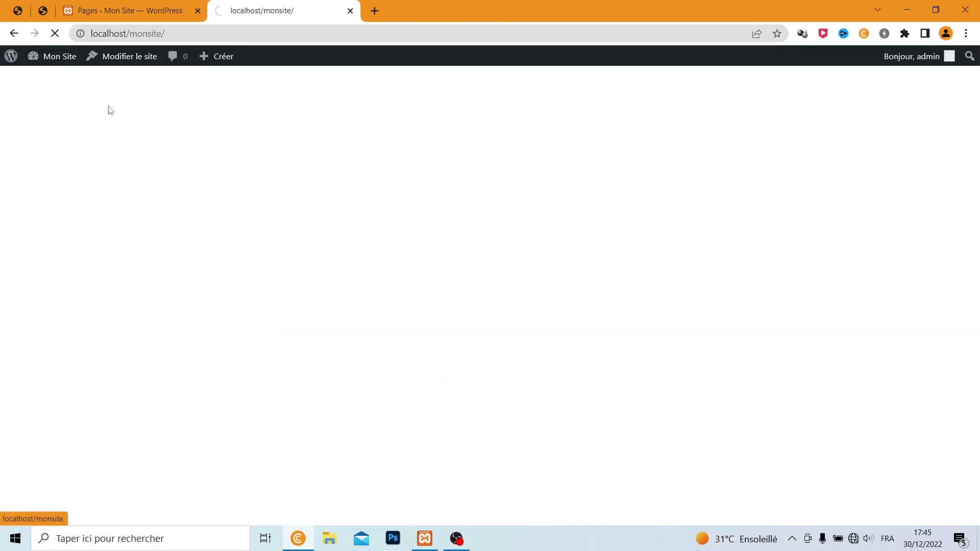
scroll(408, 238, down, 5)
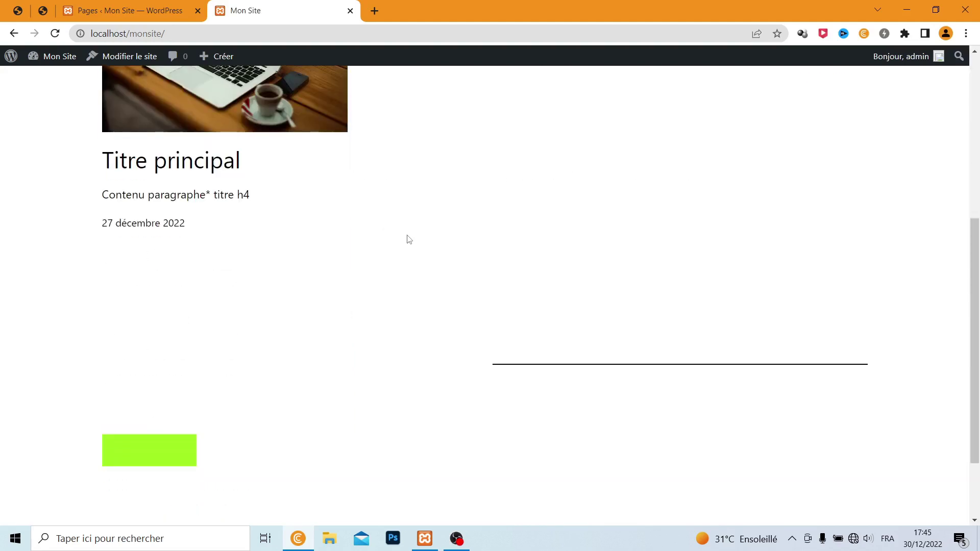
scroll(408, 239, up, 5)
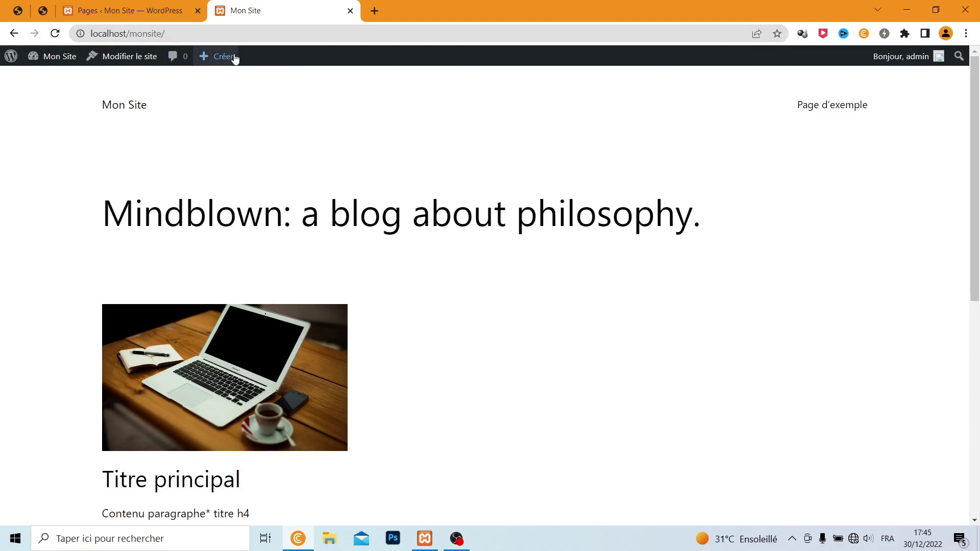
mouse_move(235, 59)
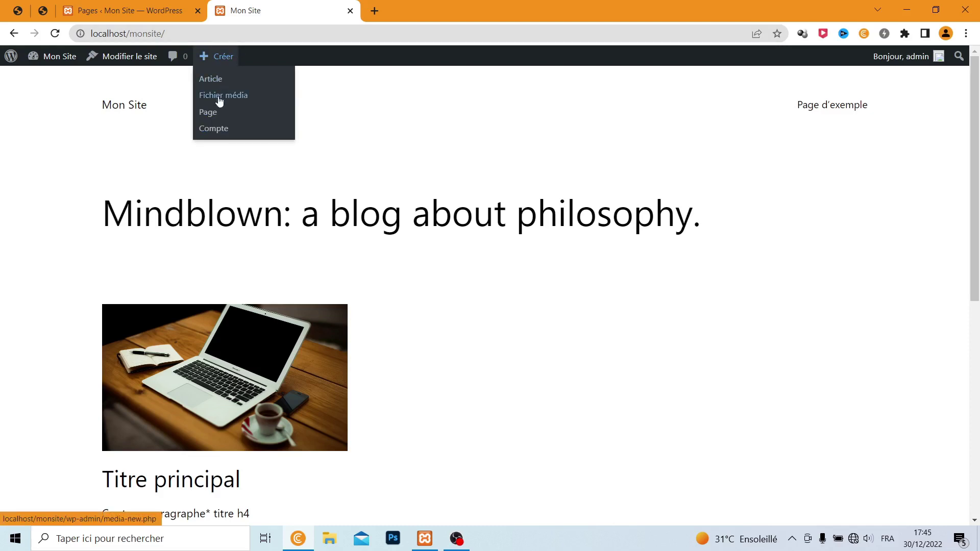
Add a new page titled "A propos" with the paragraphs "sfsf sfs sfsd fsdf sdfs fsdf" and "d gfg dfg fdgdg dfg".
click(88, 7)
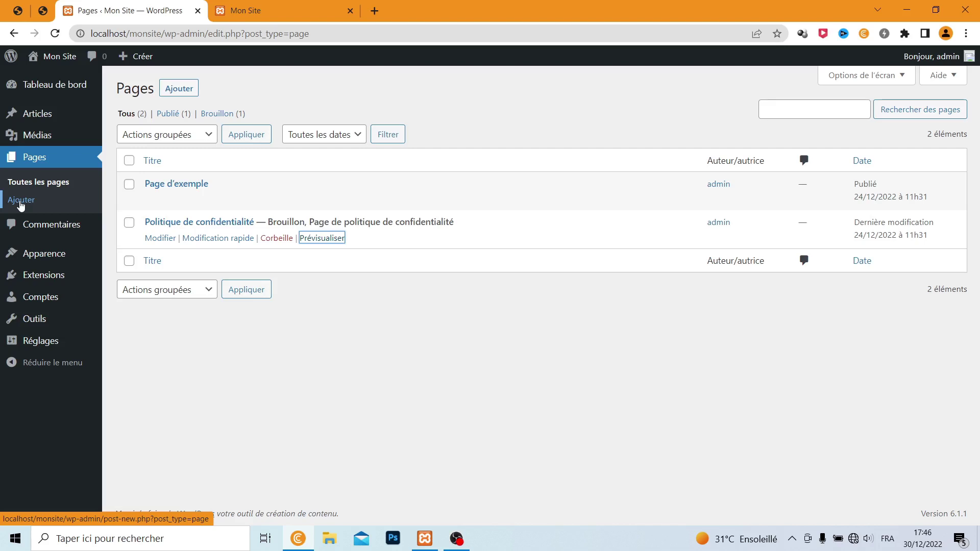
click(179, 90)
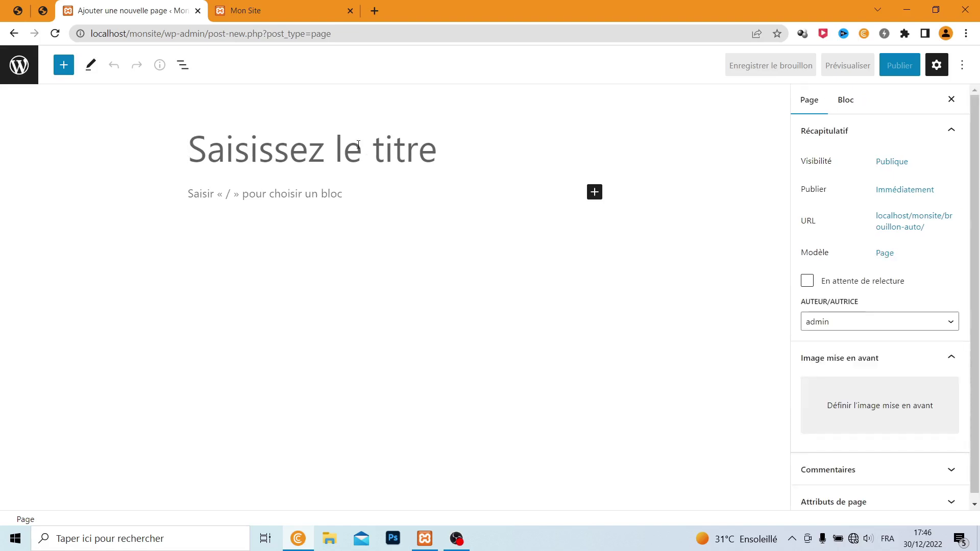
text(A propos)
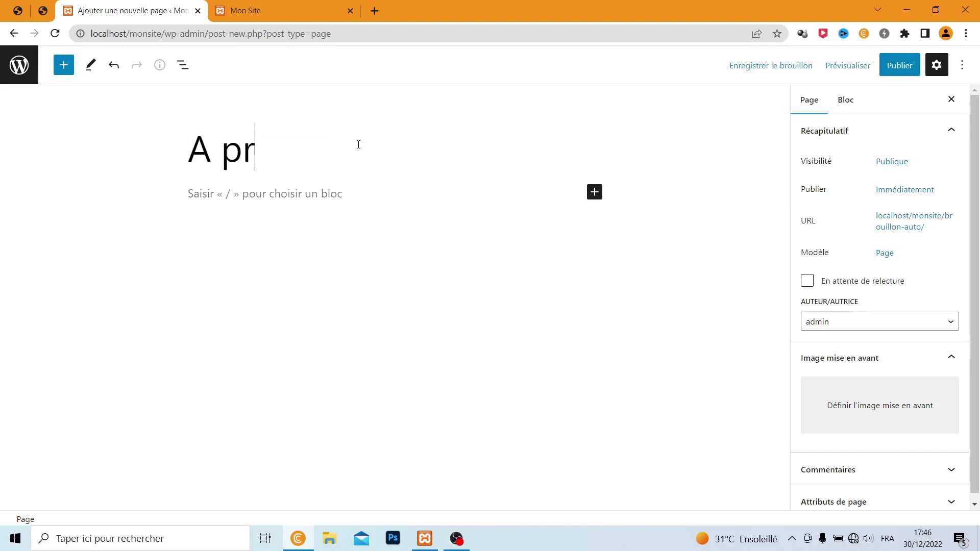
click(312, 194)
text(sfsf sfs sfsd fsdf sdfs fsd)
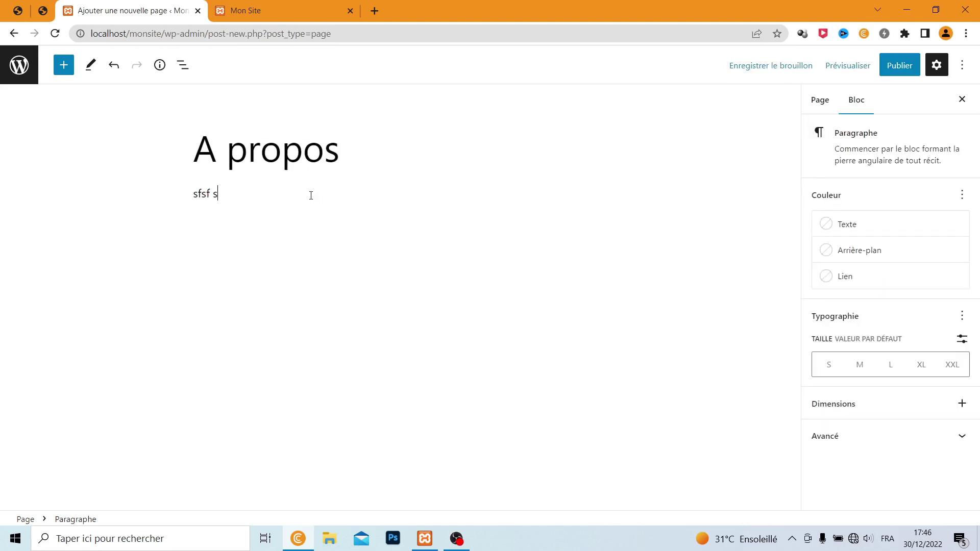
text(f)
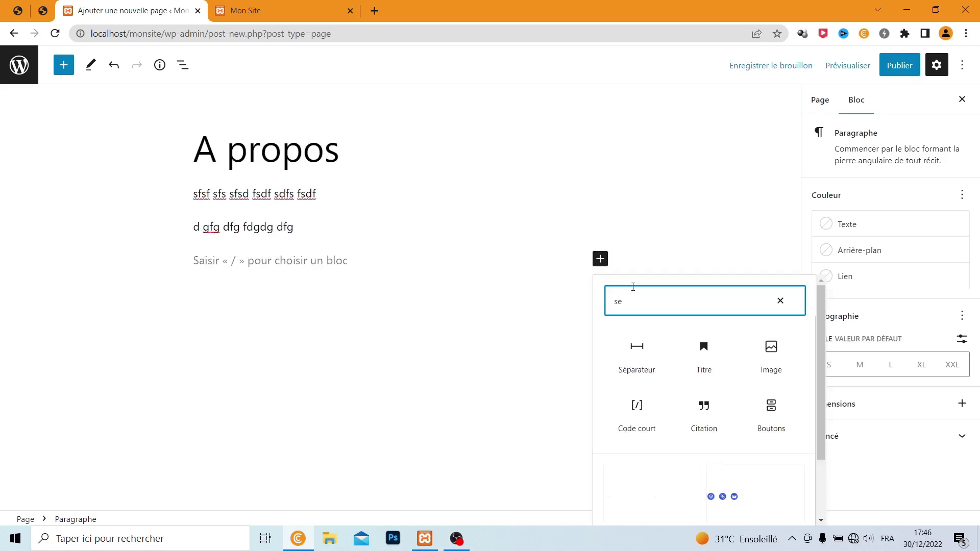
Abandon the block search for "sec" and add a third paragraph reading "xcwcwcw cwx cw".
text(c)
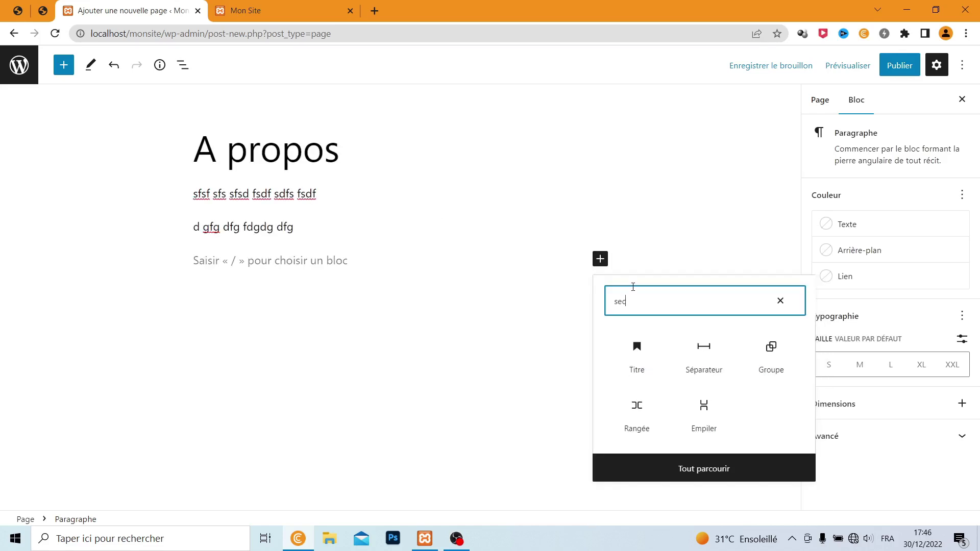
click(558, 330)
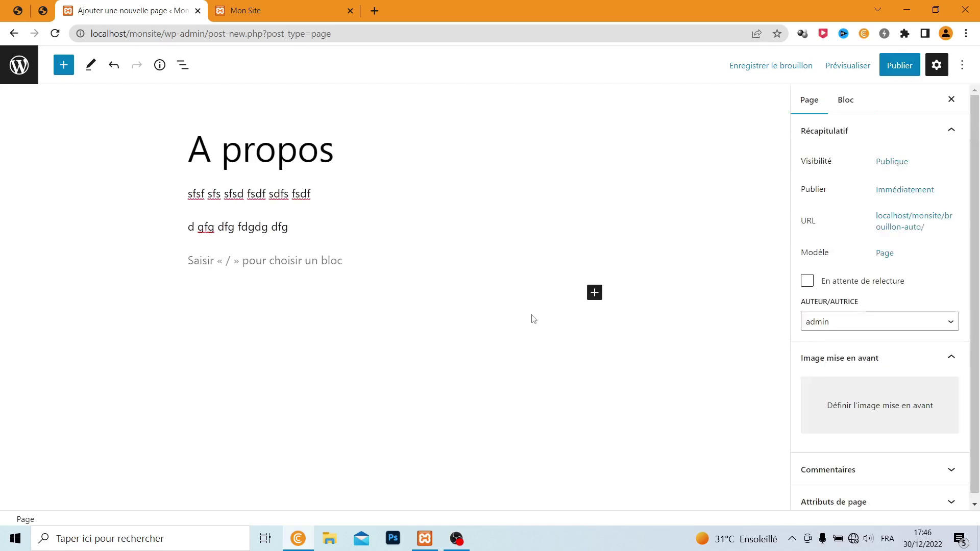
click(373, 257)
text(xcwcwcw cwx cw)
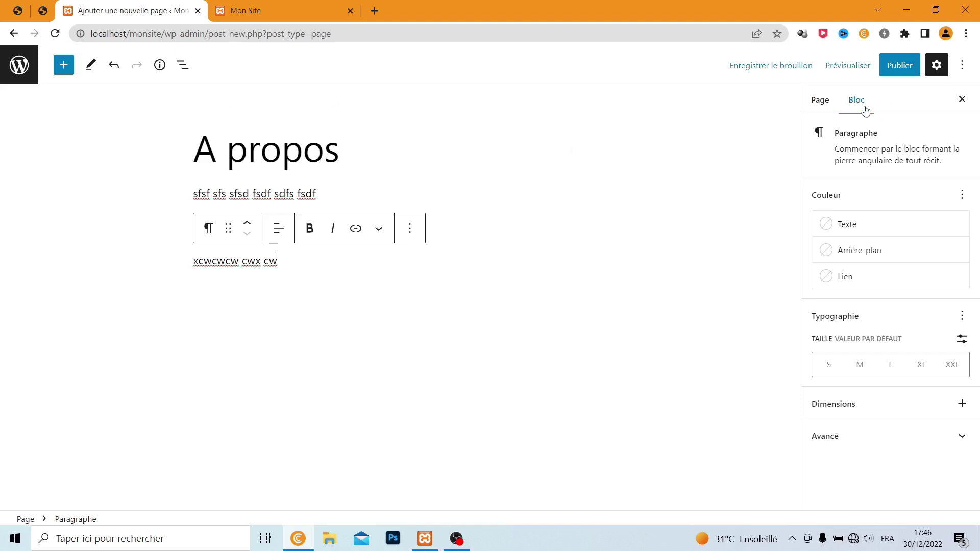
Publish the "A propos" page and view it on the site.
click(902, 71)
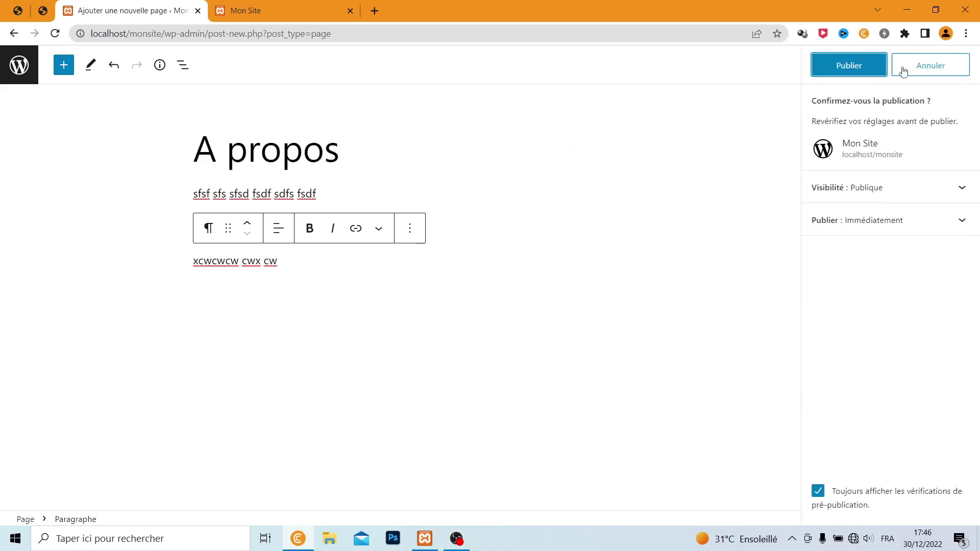
click(858, 65)
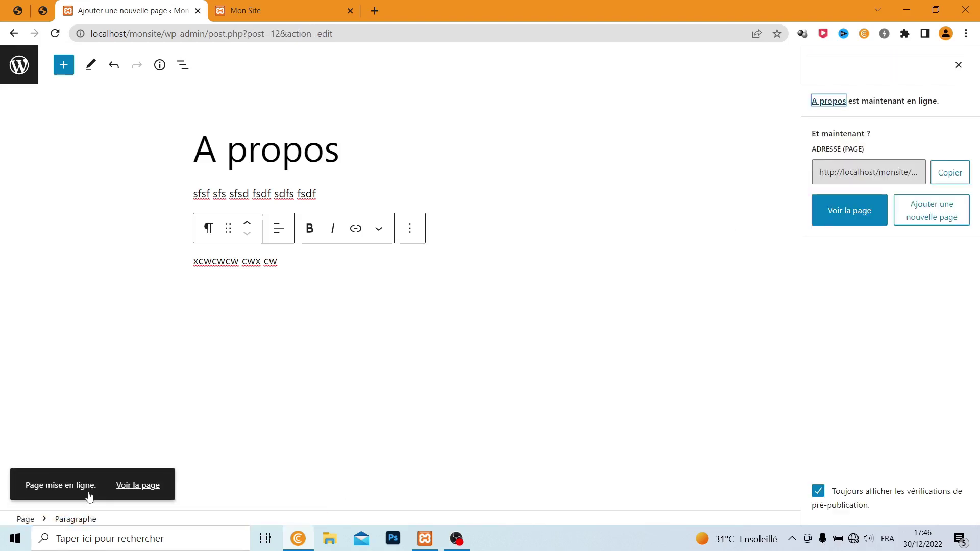
click(147, 488)
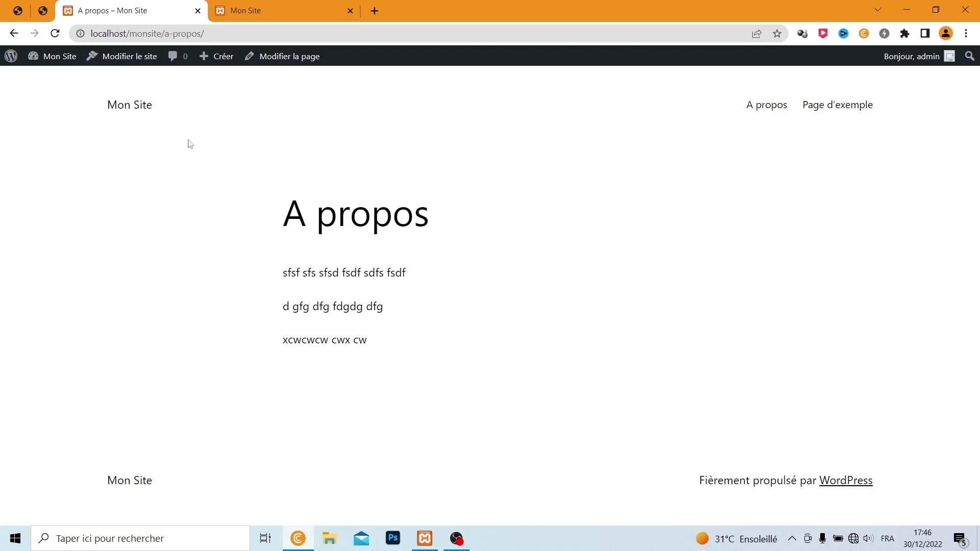
Compare the web address of the "A propos" page with that of the "Titre principal" article on the home page.
drag(165, 39, 204, 36)
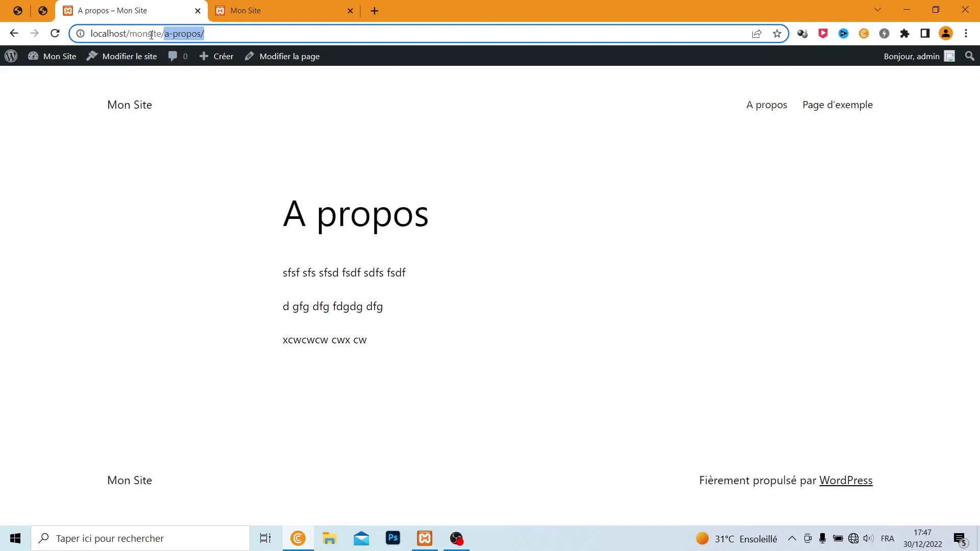
drag(165, 33, 206, 34)
click(133, 106)
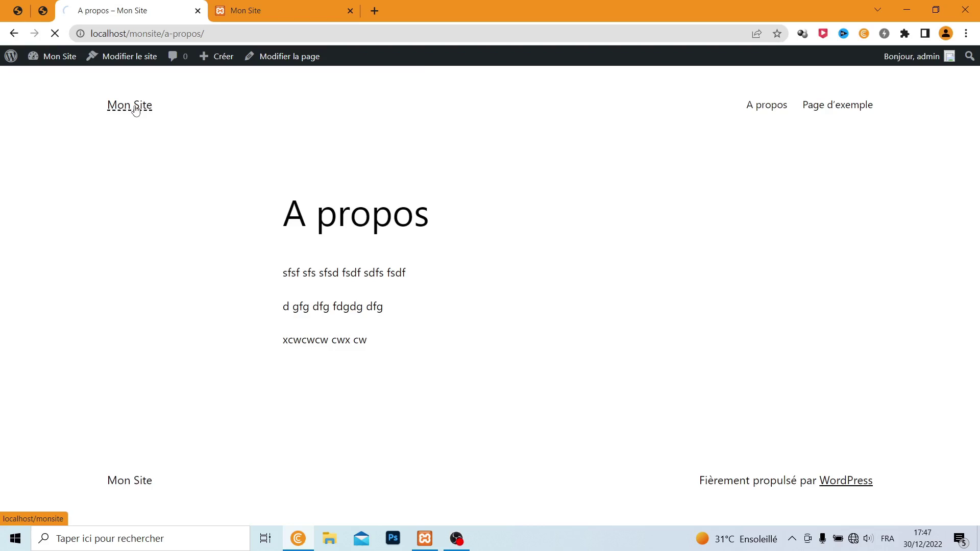
scroll(235, 300, down, 3)
click(194, 301)
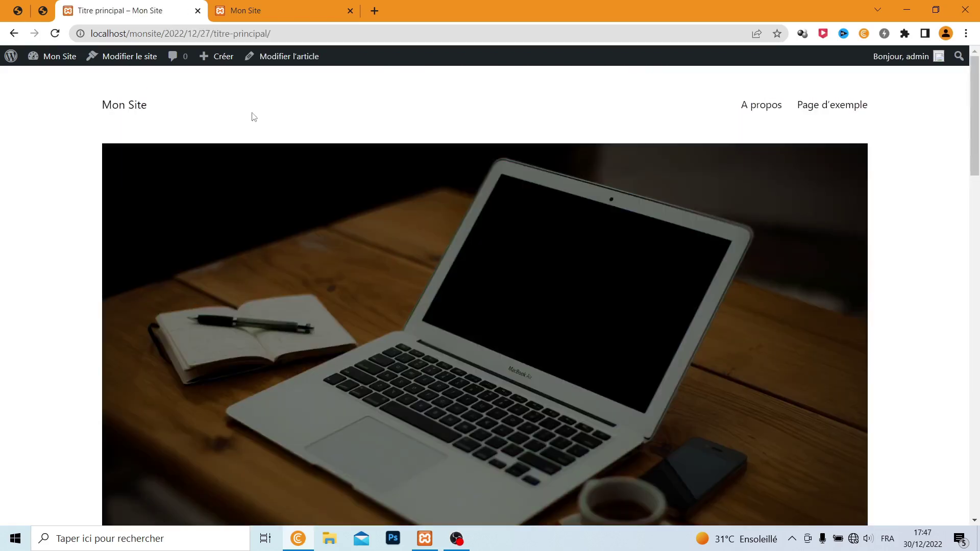
drag(171, 33, 271, 34)
scroll(400, 212, down, 4)
scroll(400, 213, up, 4)
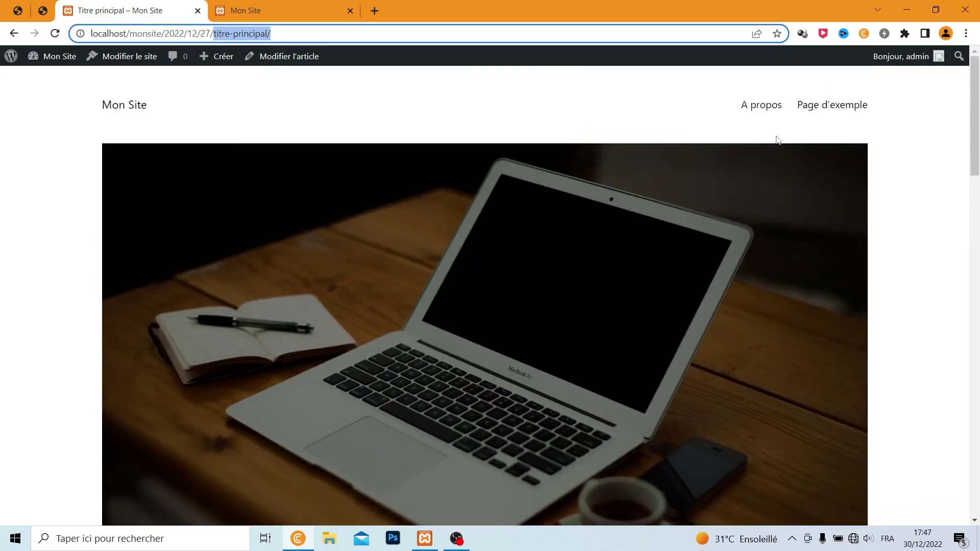
View the "A propos" page and read through "Page d'exemple" from the site's navigation.
click(762, 109)
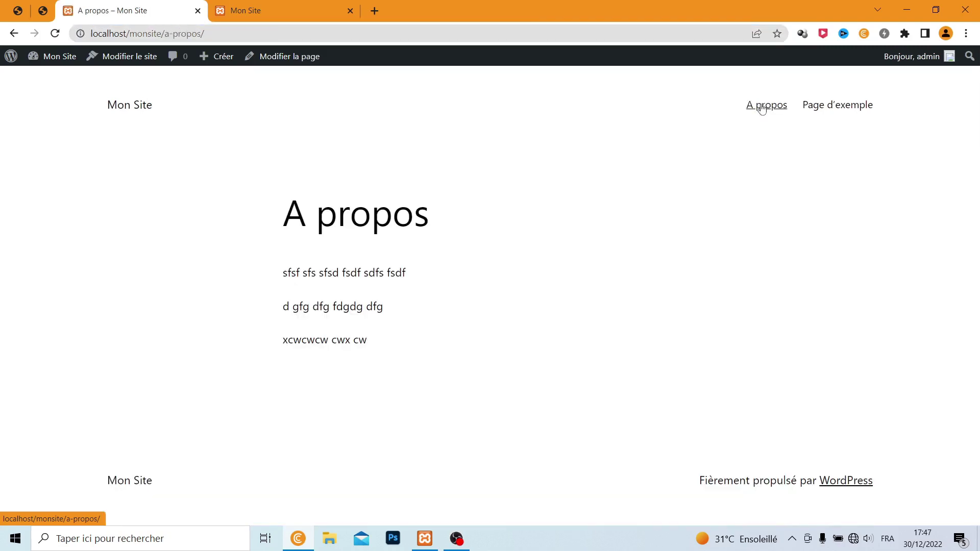
click(831, 108)
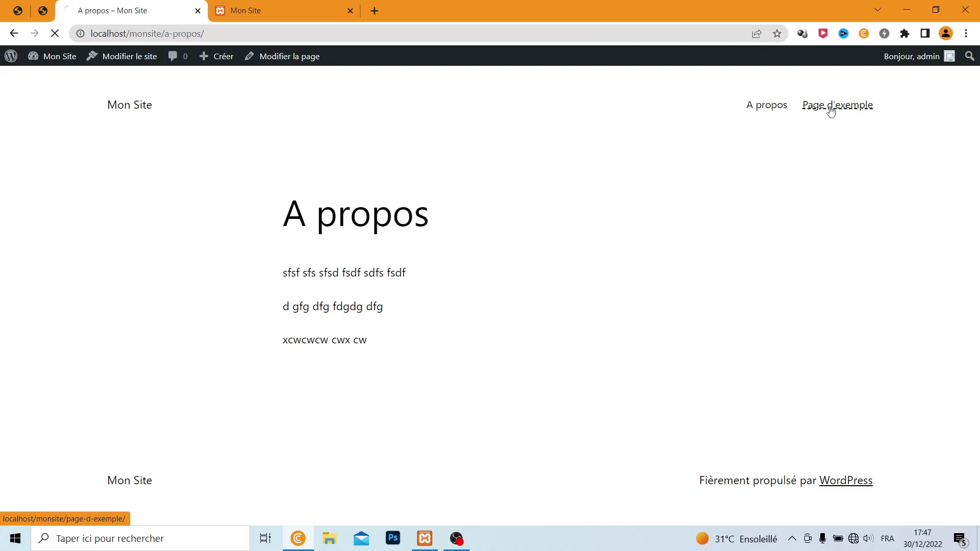
scroll(707, 253, down, 3)
scroll(707, 254, down, 2)
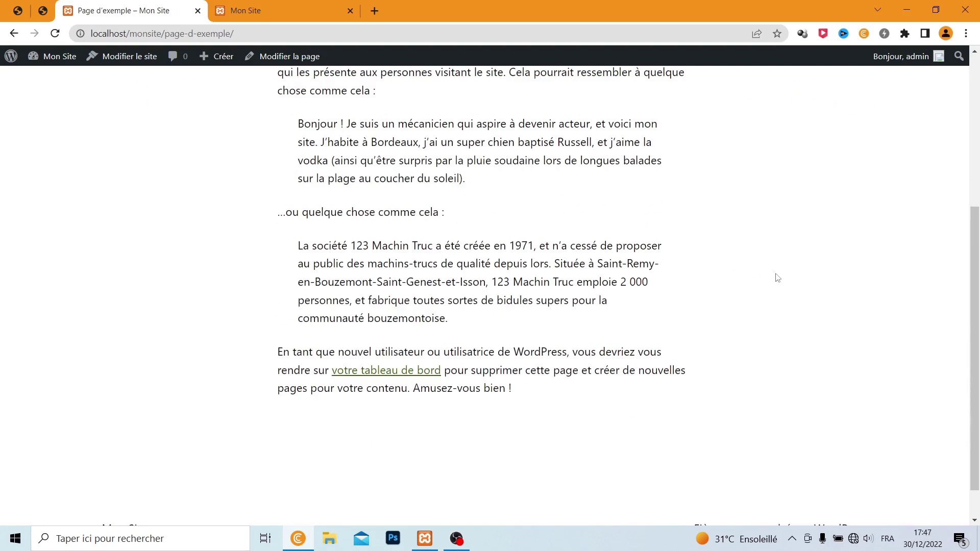
Open "Page d'exemple" for editing and change its title to "Nos services".
click(277, 58)
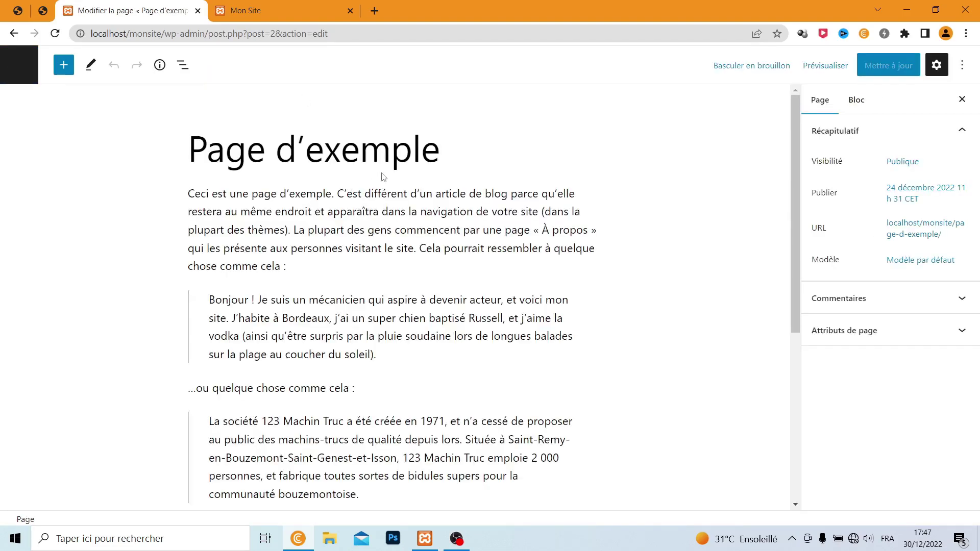
drag(440, 148, 192, 149)
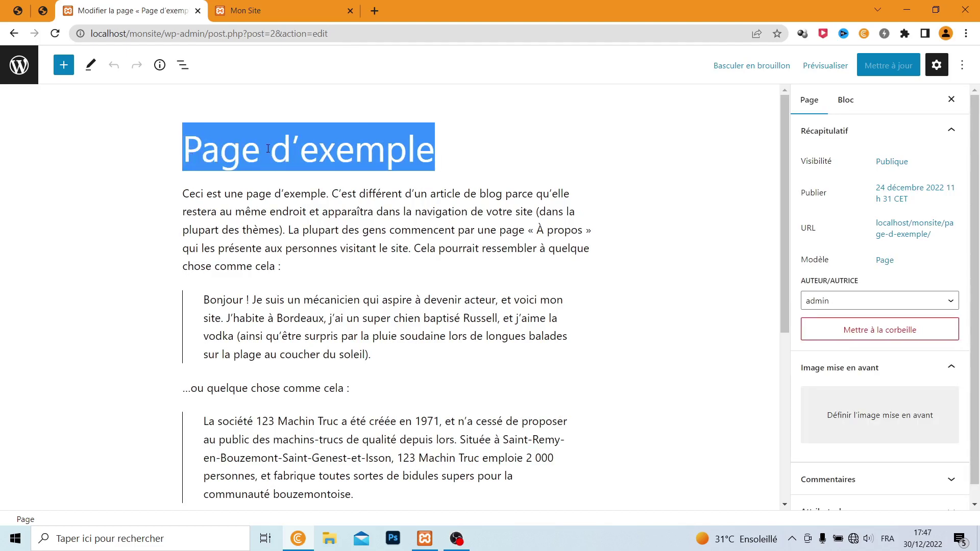
text(Nos se)
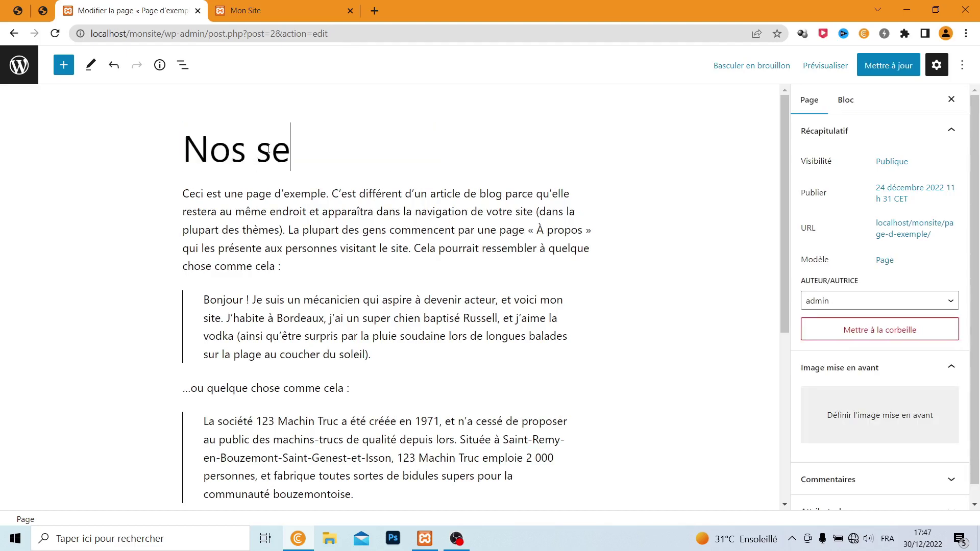
text(rvices)
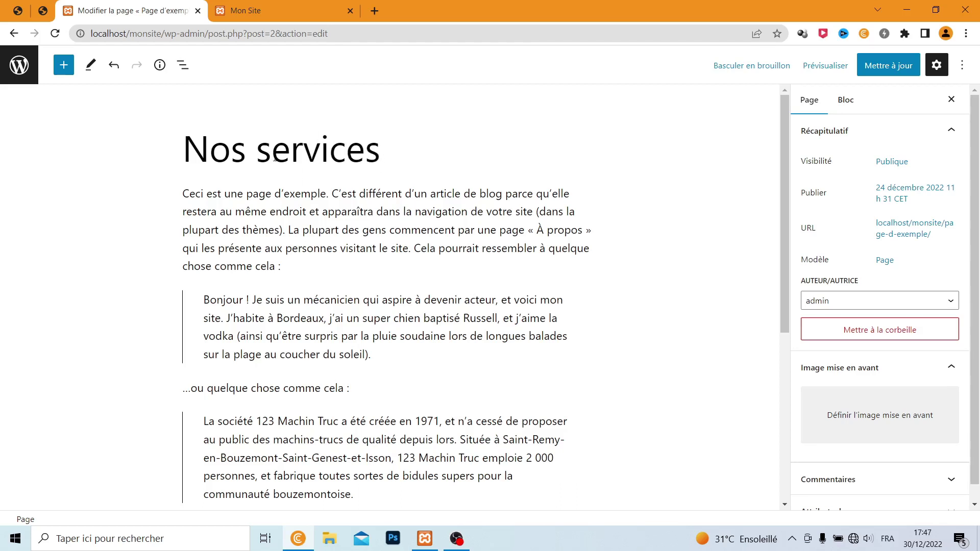
Change the permalink of the "Nos services" page to "nos-services" and update the page.
click(914, 230)
drag(880, 312, 786, 307)
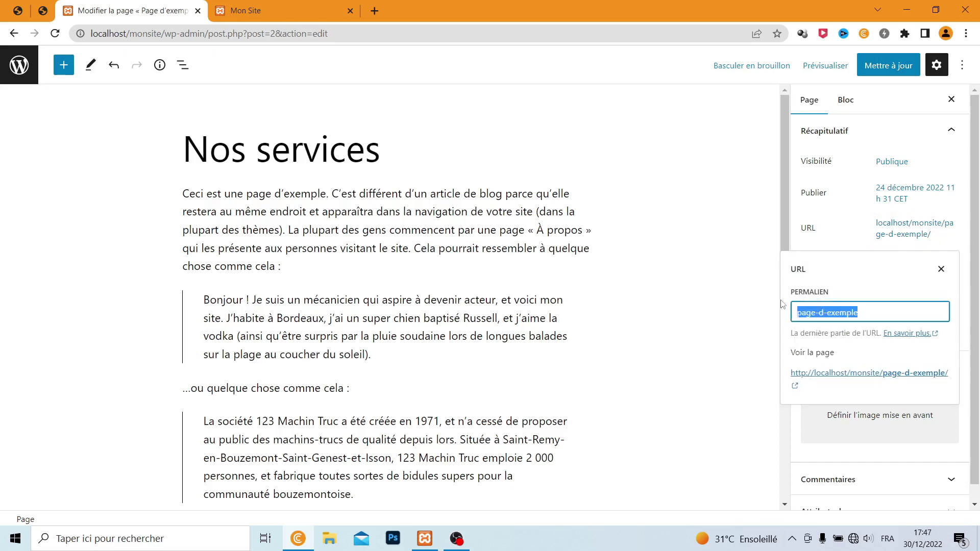
text(nos-services)
click(878, 68)
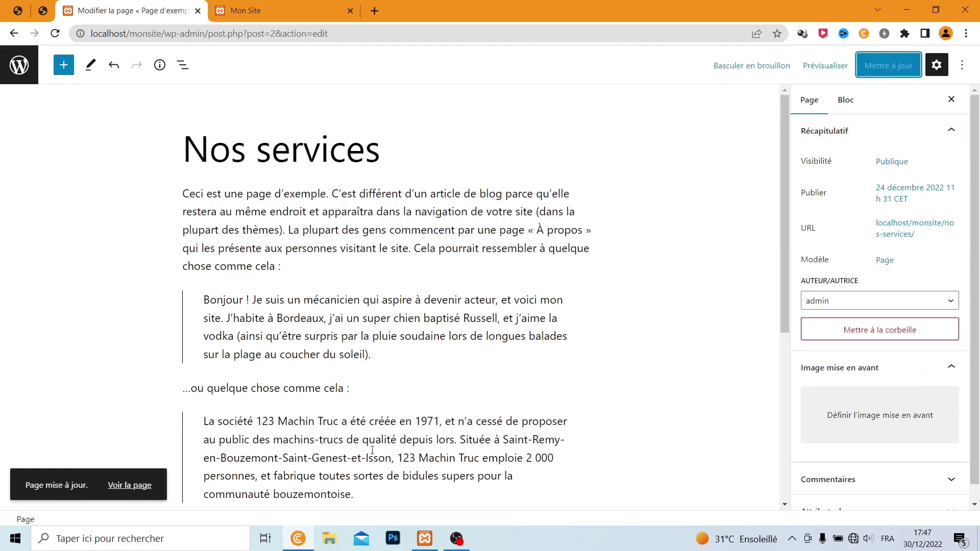
View the updated "Nos services" page on the site, read through it and return to the home page.
click(124, 493)
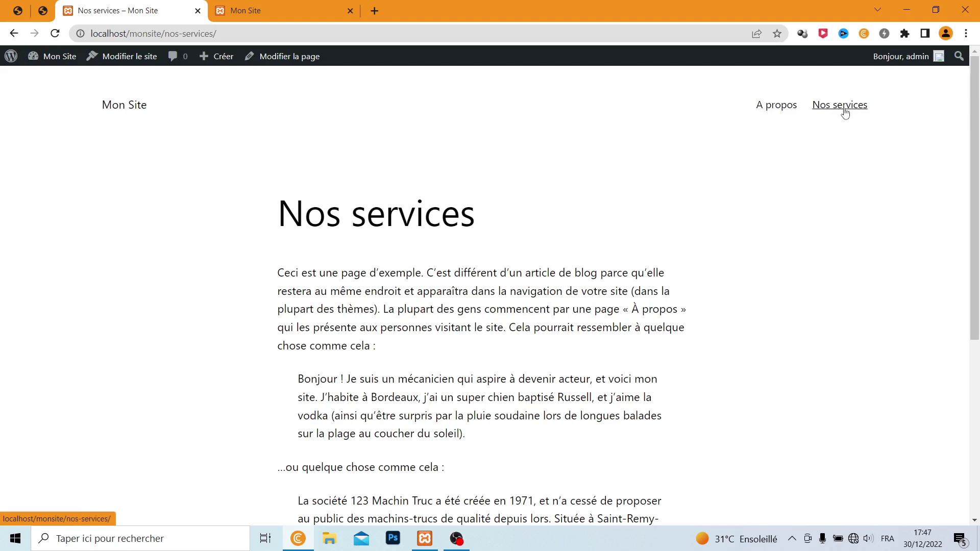
scroll(679, 291, down, 6)
scroll(677, 291, up, 6)
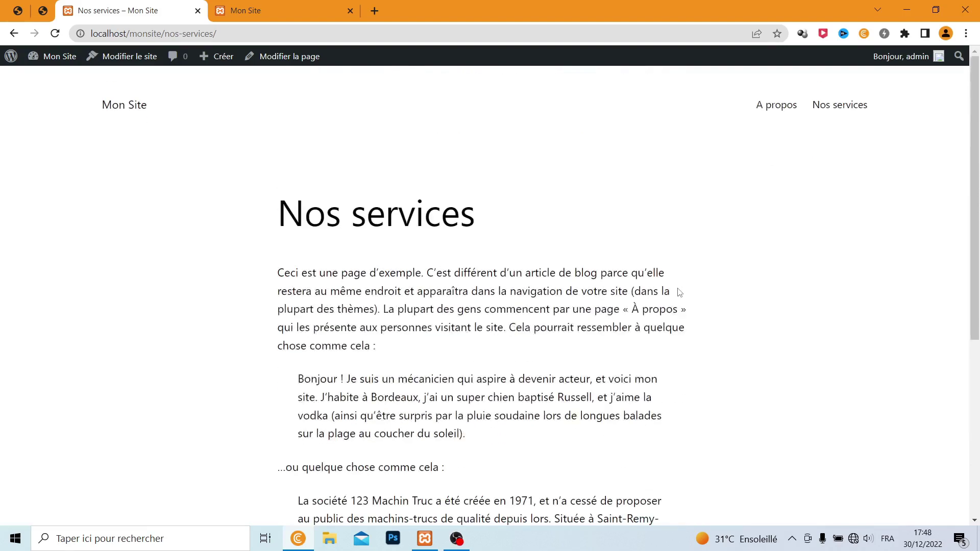
click(121, 115)
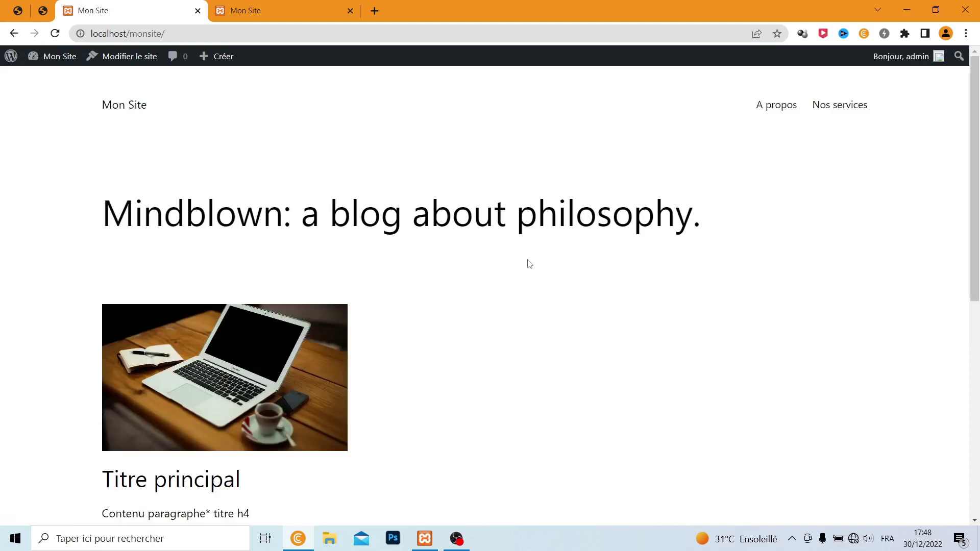
Open the list of all pages in the site's administration and start adding a new page.
mouse_move(41, 57)
click(42, 77)
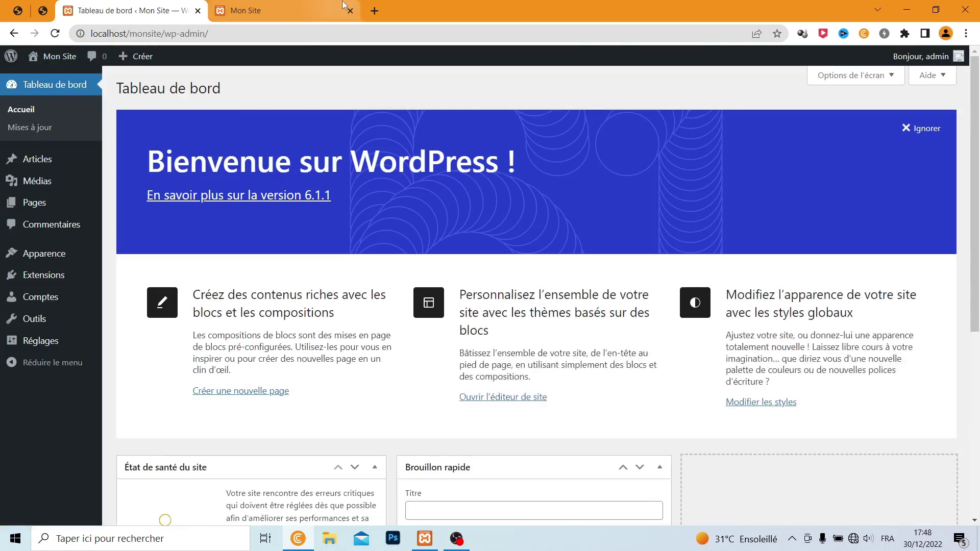
mouse_move(44, 203)
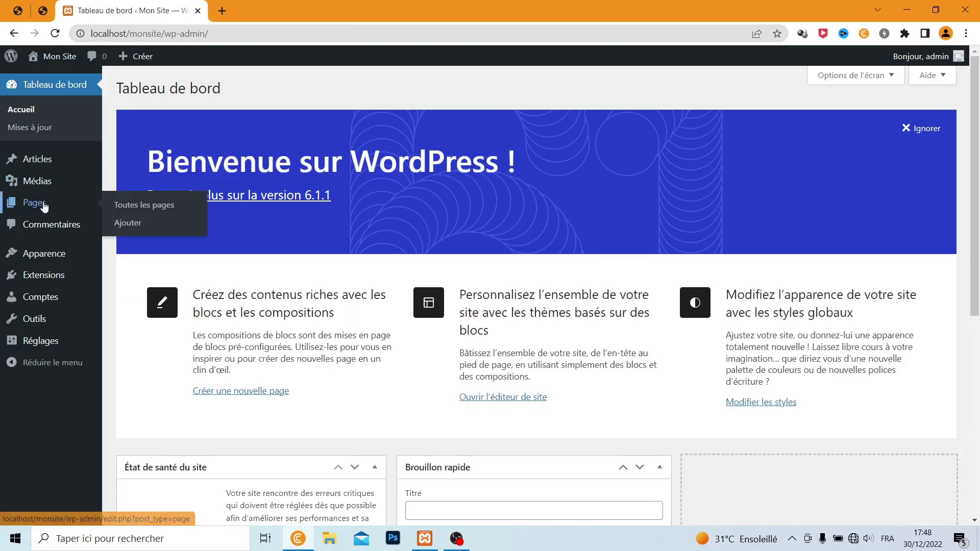
click(108, 203)
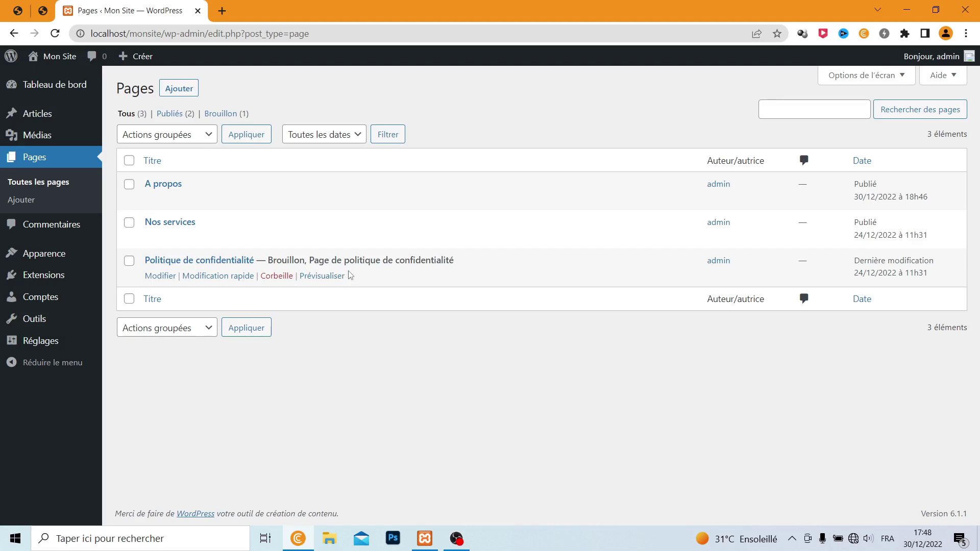
click(183, 90)
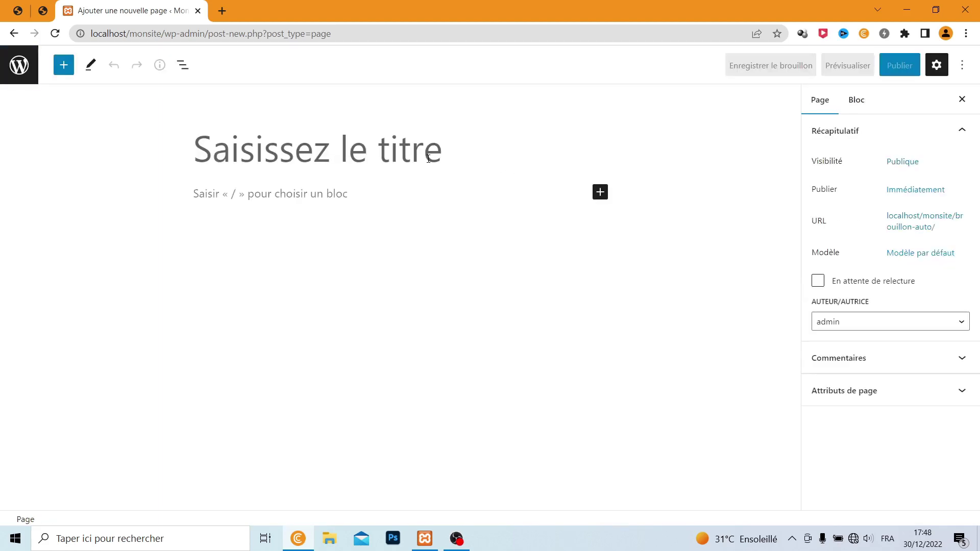
text(csfsdfs)
key(BackSpace)
key(BackSpace)
key(BackSpace)
key(BackSpace)
key(BackSpace)
key(BackSpace)
key(BackSpace)
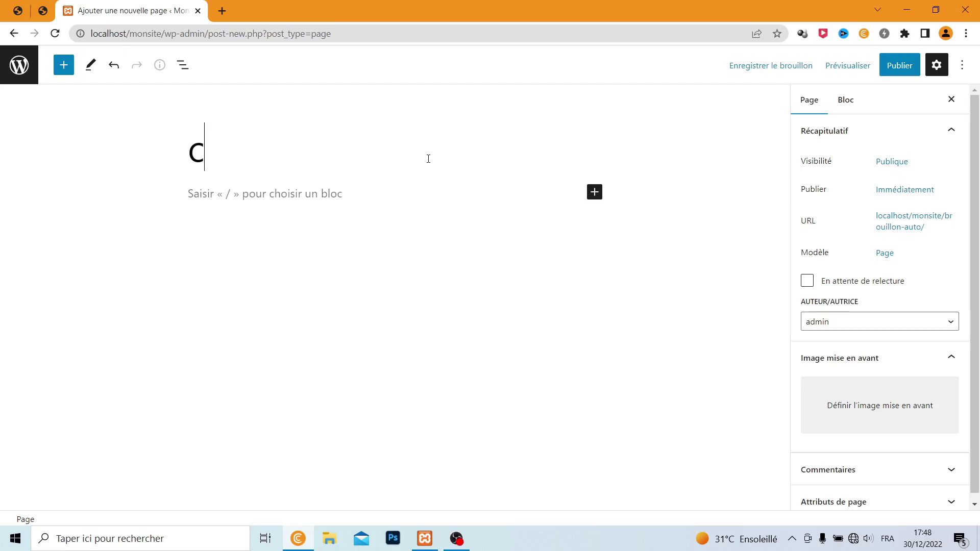
Title the new page "page test", give it the text "contenu test", publish it and view it on the site.
text(page )
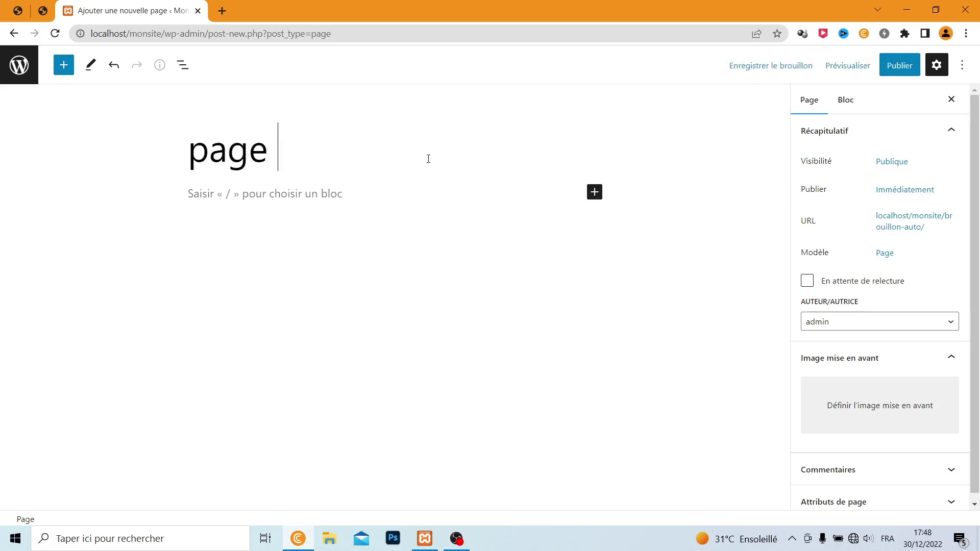
text(test)
key(Return)
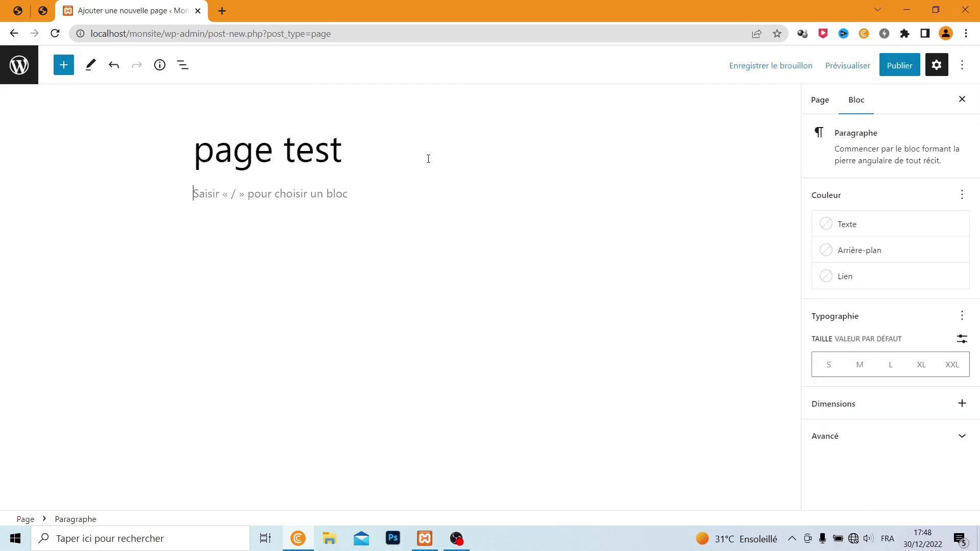
text(test test)
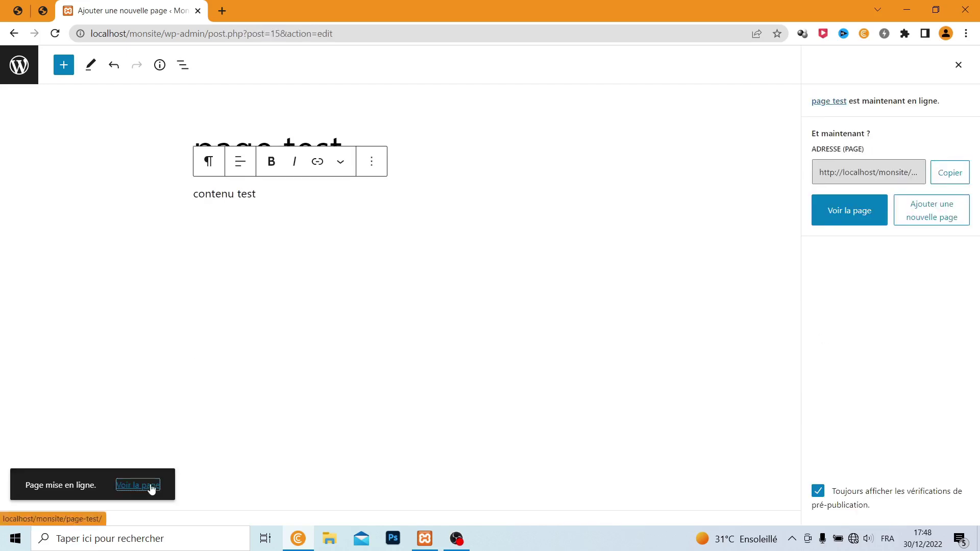
click(152, 488)
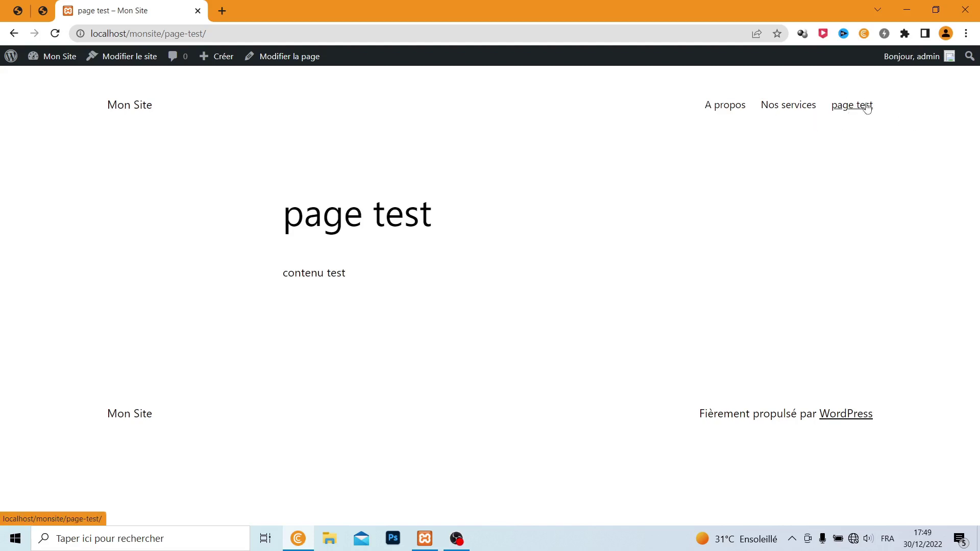
Create another new page titled "Nous contacter" with the paragraph "Nos contacts".
mouse_move(219, 56)
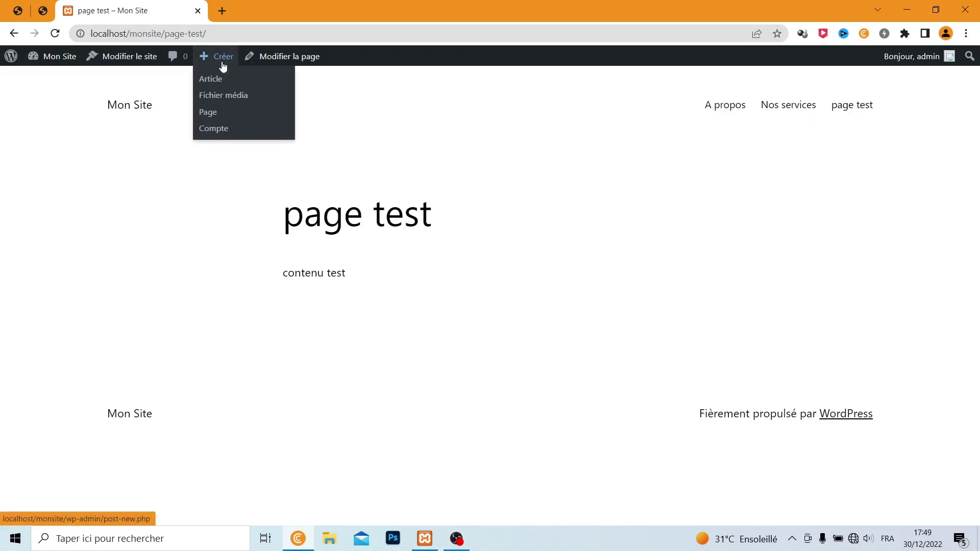
click(211, 115)
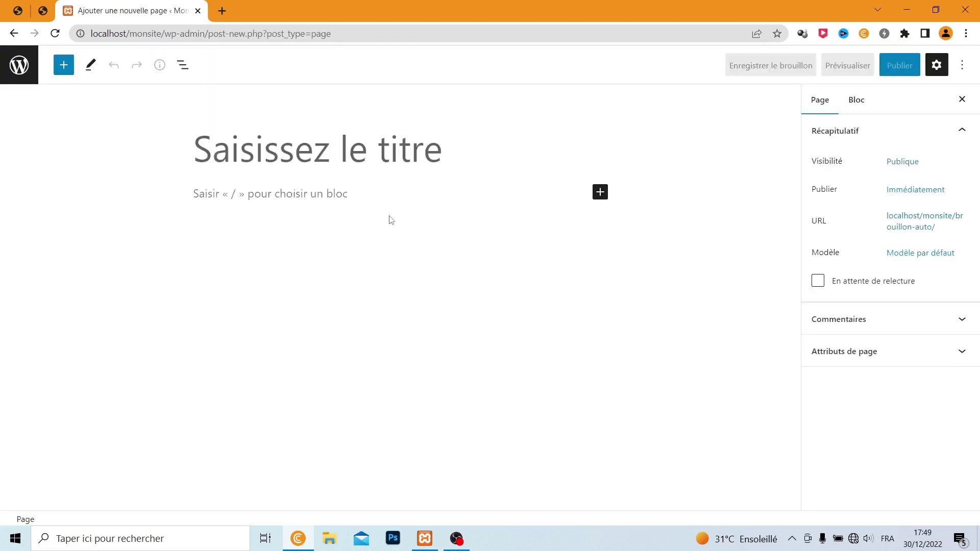
text(Nous contacter)
key(Return)
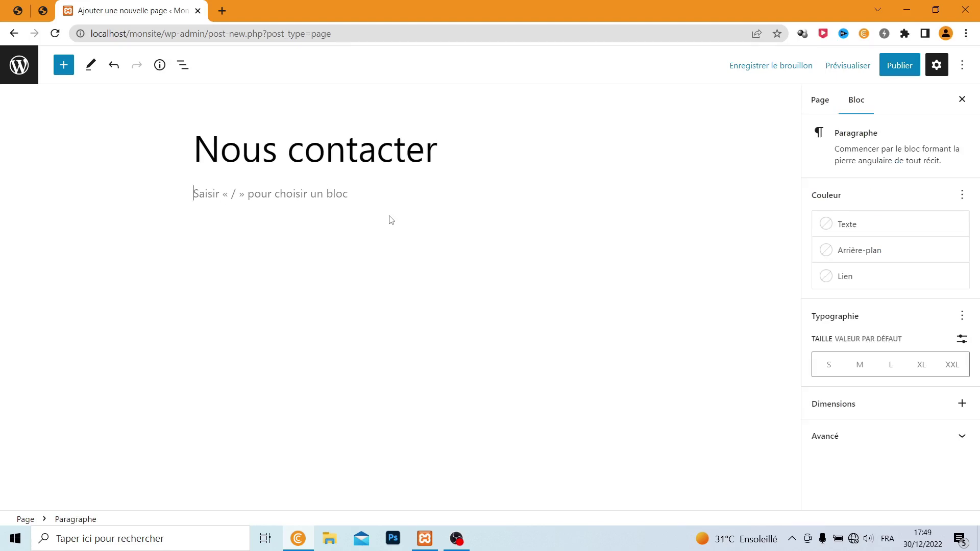
text(Nos contacts)
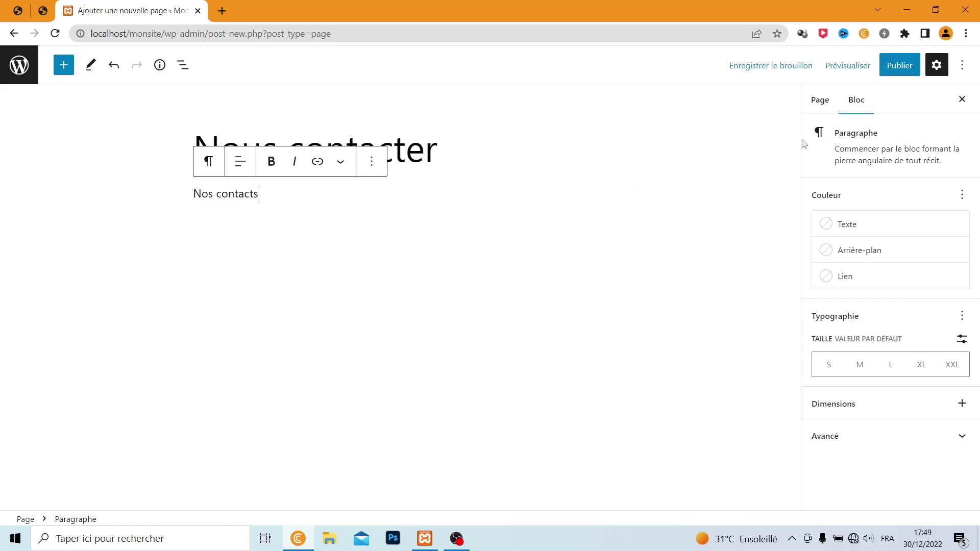
Publish the "Nous contacter" page, then view it and "page test" from the site's navigation.
click(899, 66)
click(844, 65)
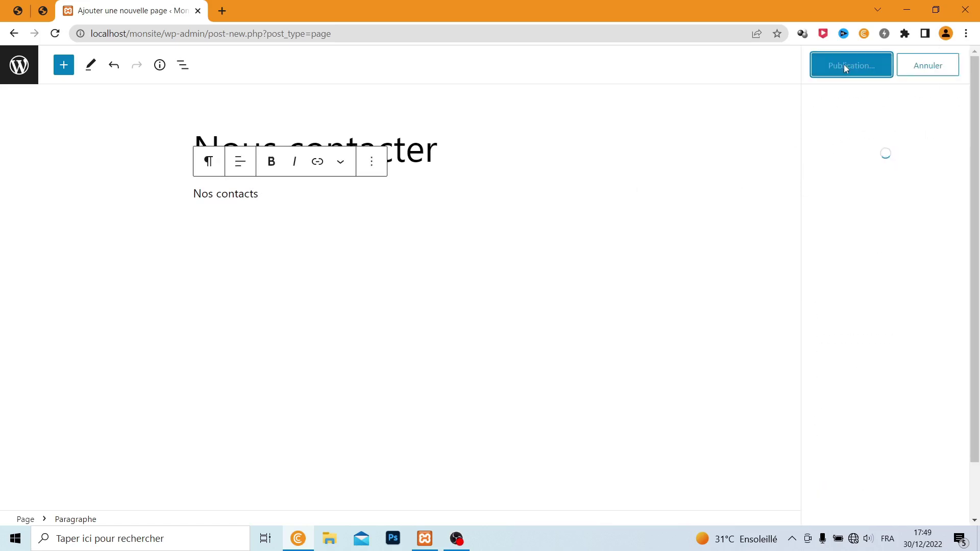
click(130, 487)
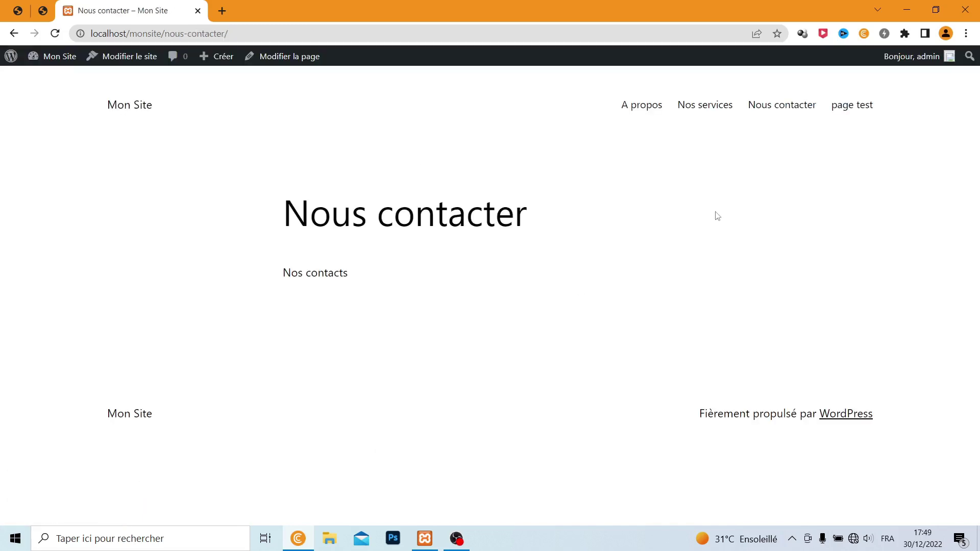
click(772, 110)
click(865, 106)
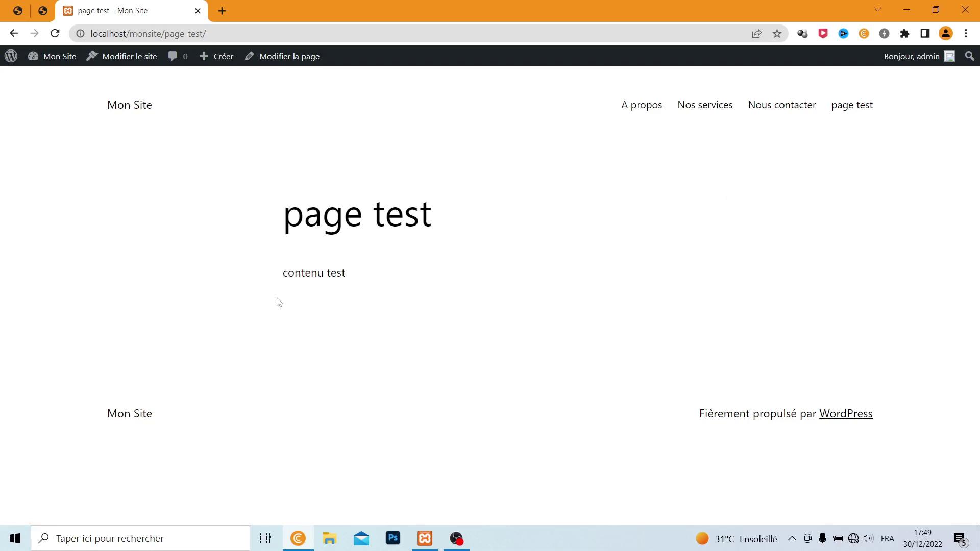
Move "page test" to the trash from the list of all pages and delete it permanently.
mouse_move(62, 60)
click(58, 85)
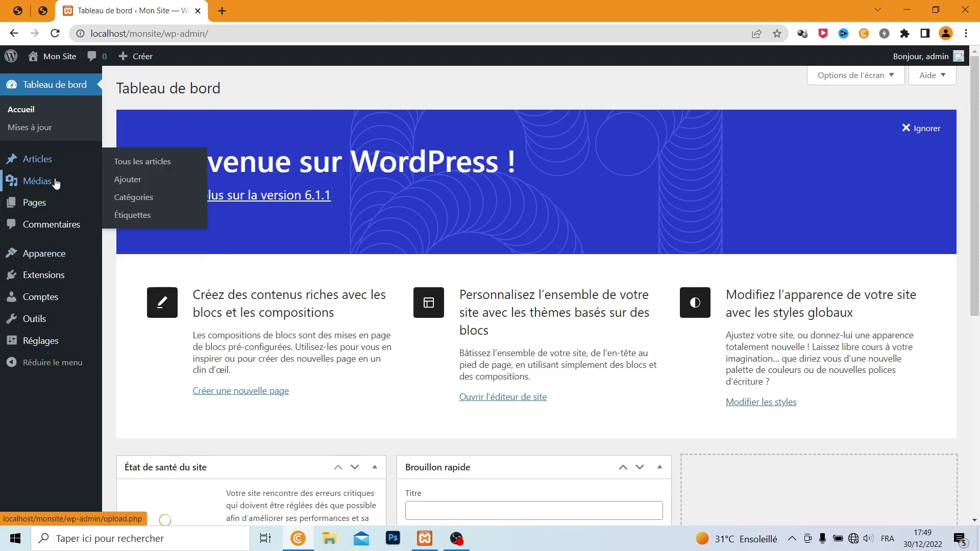
click(116, 207)
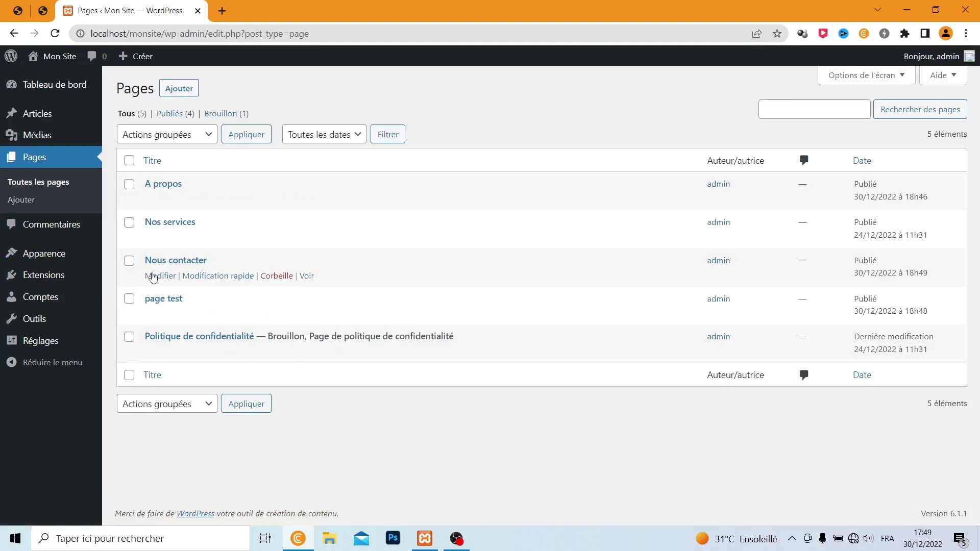
click(276, 315)
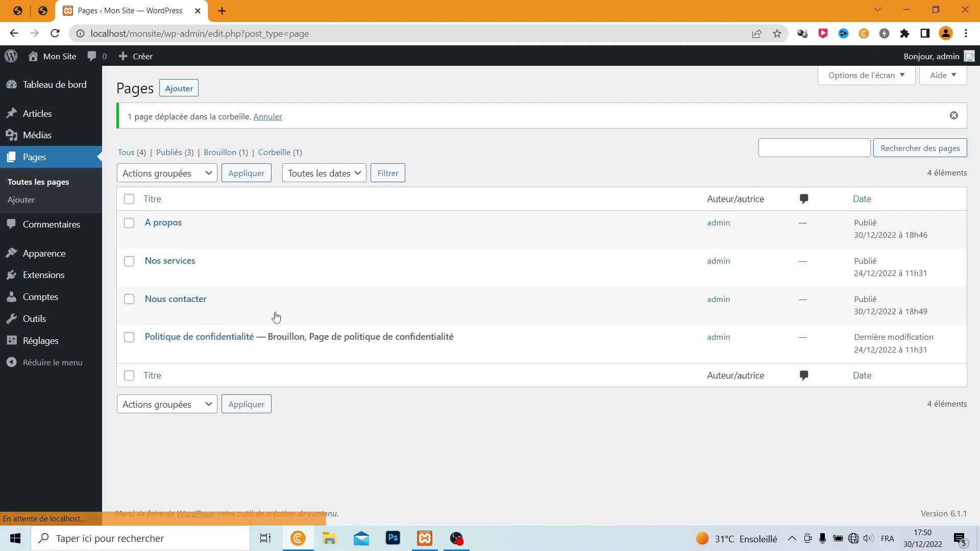
click(289, 154)
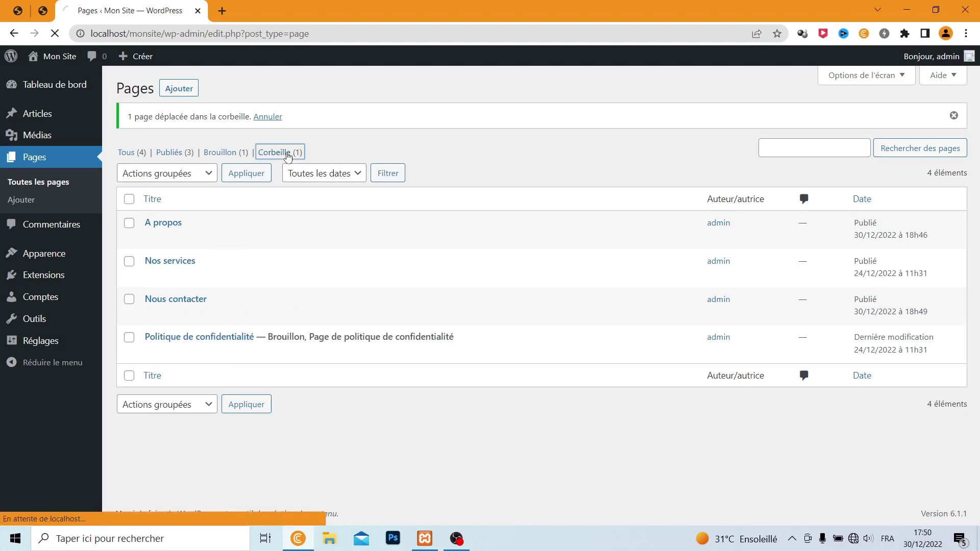
click(199, 202)
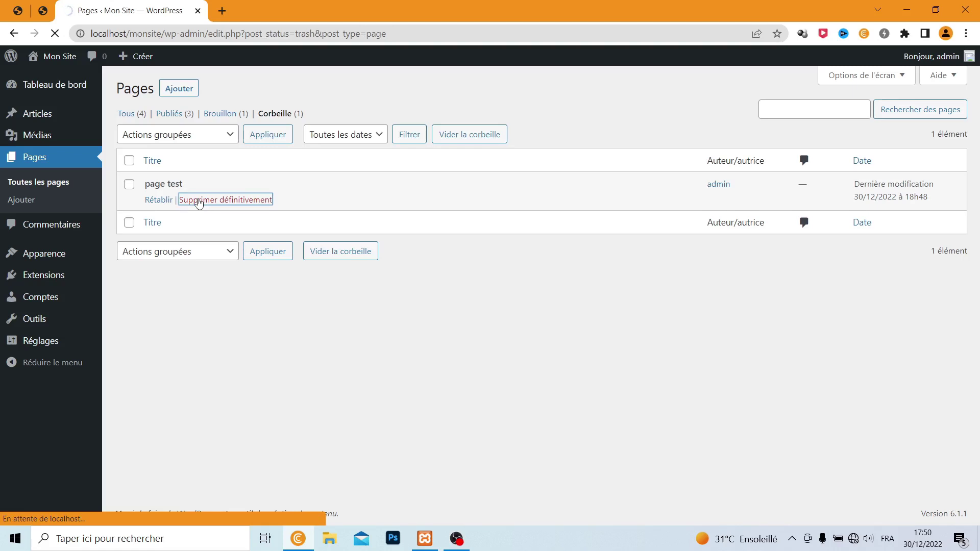